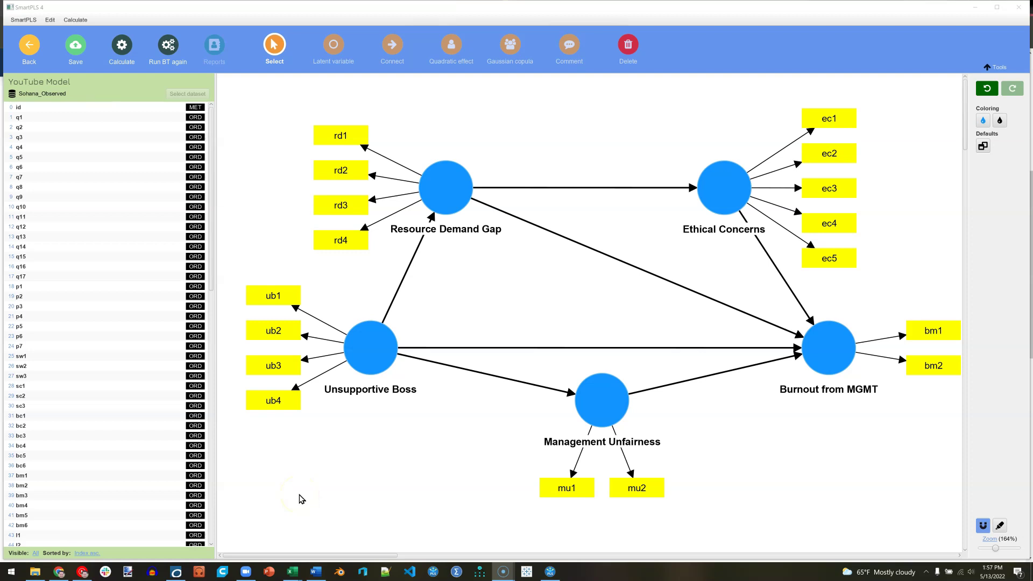
# - Select the Quadratic effect tool in the YouTube Model editor
pyautogui.click(340, 468)
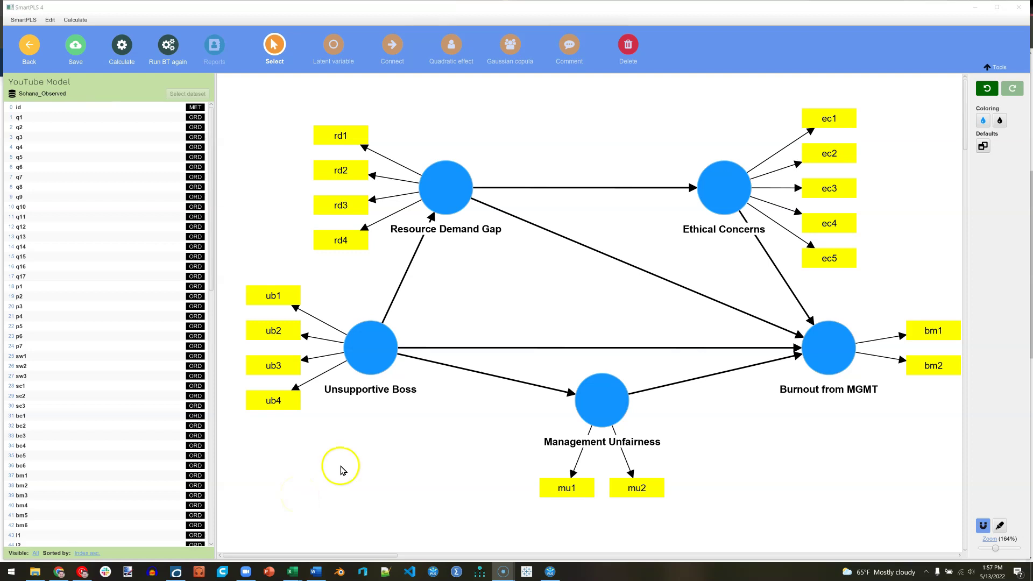
pyautogui.click(451, 58)
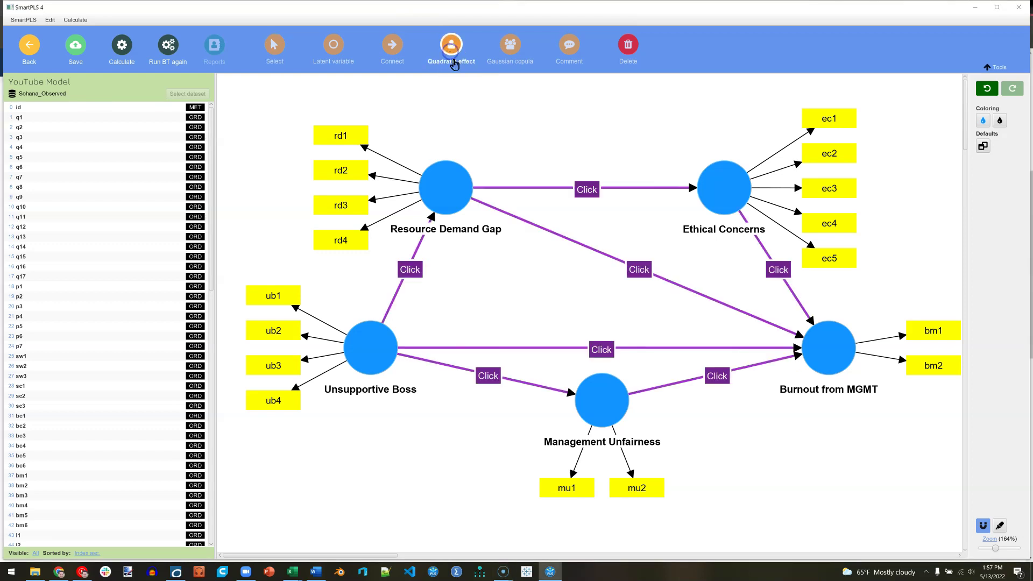
# - Attach the quadratic effect to the Ethical Concerns→Burnout from MGMT path and place its QE node beside ec5
pyautogui.click(780, 271)
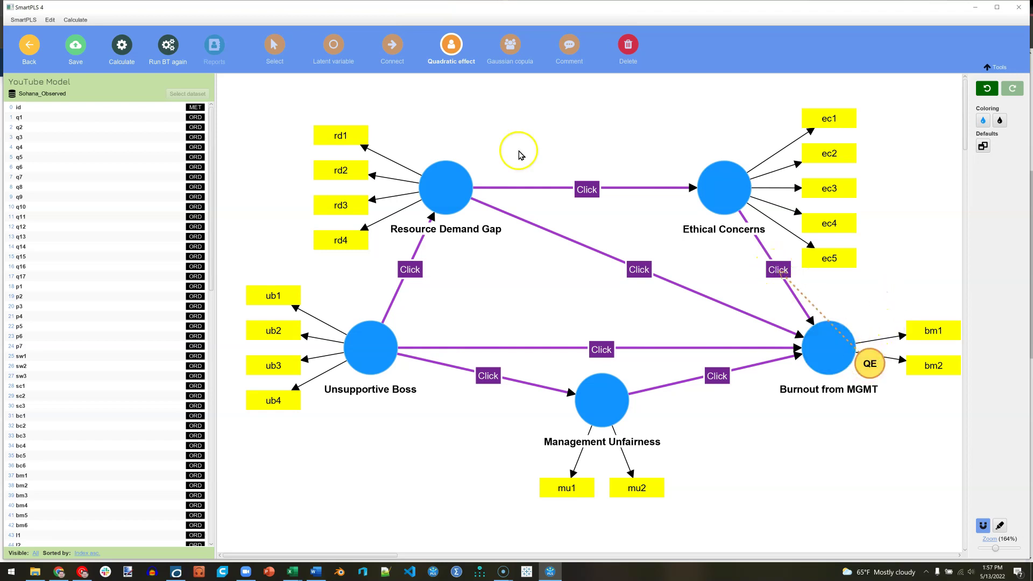
pyautogui.press('Escape')
pyautogui.moveTo(870, 364); pyautogui.dragTo(885, 299)
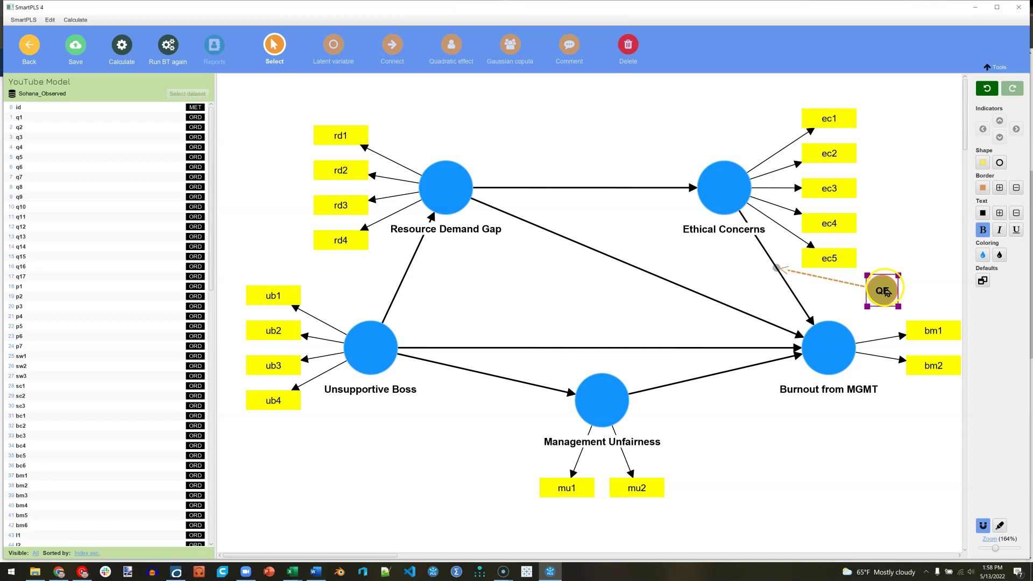
# - Run bootstrapping on the model with its default settings
pyautogui.click(121, 46)
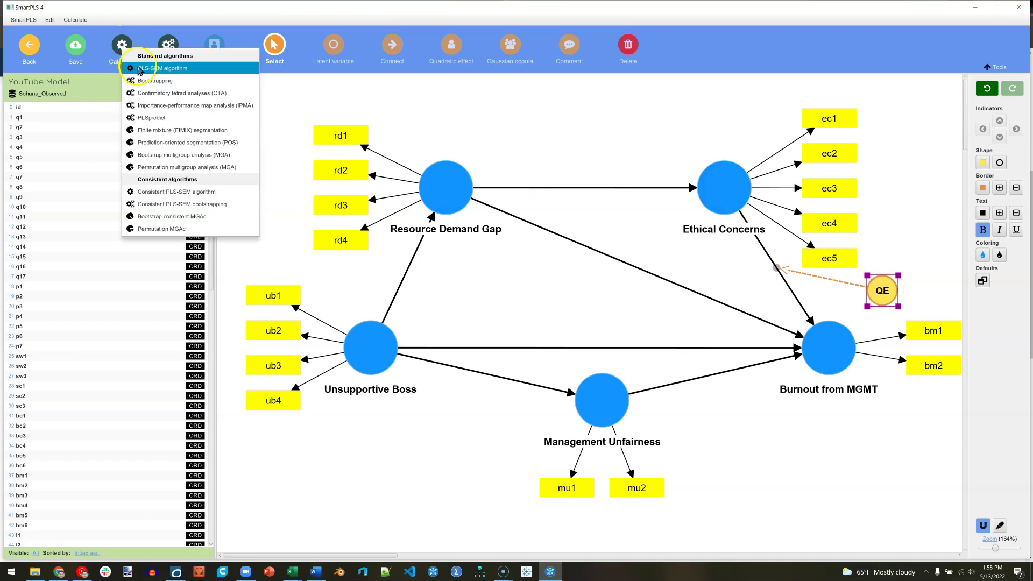
pyautogui.click(153, 81)
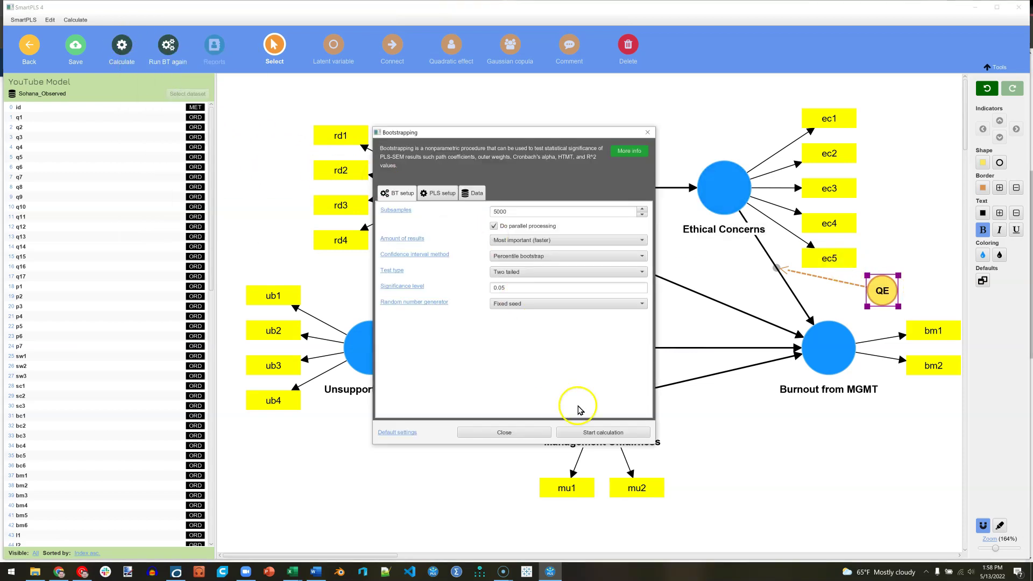
pyautogui.click(598, 433)
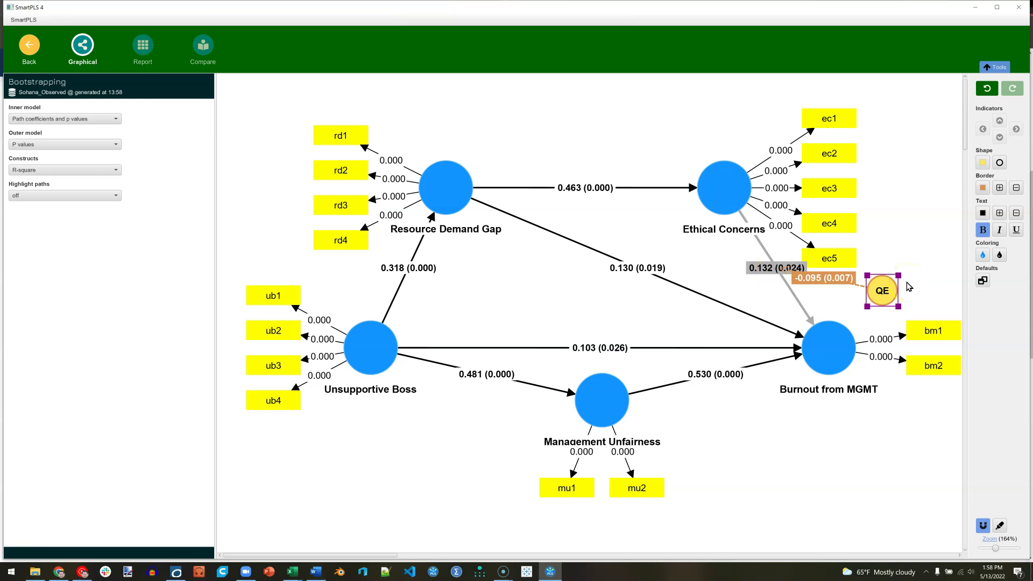
# - Nudge the QE node lower and inspect the -0.095 quadratic and 0.132 linear path coefficients
pyautogui.moveTo(889, 291); pyautogui.dragTo(886, 306)
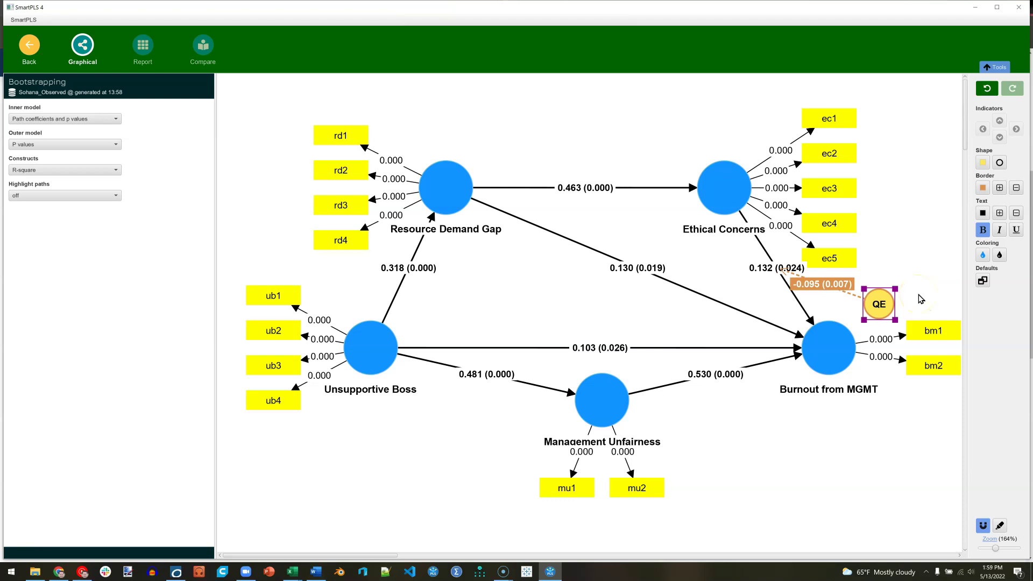
pyautogui.click(815, 291)
pyautogui.click(767, 276)
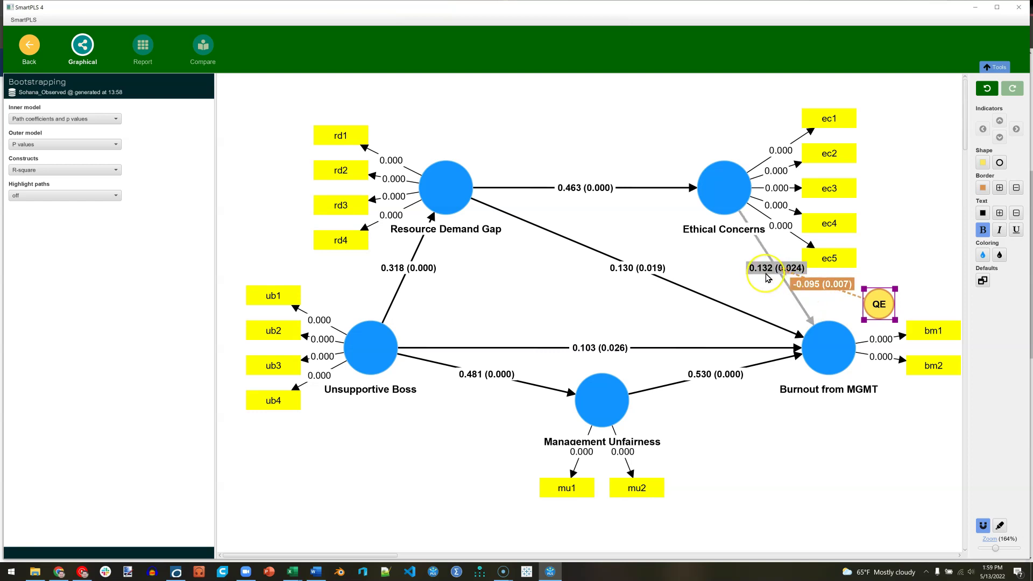
pyautogui.click(588, 260)
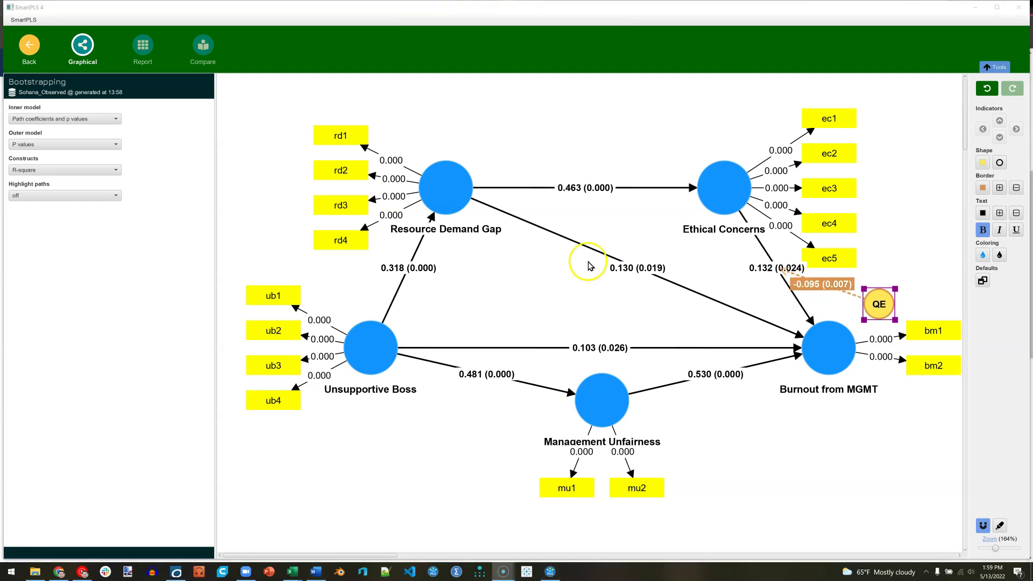
pyautogui.click(437, 239)
# - Search y=-.095x^2+0.132x in Chrome to get Google's graph of the curve
pyautogui.hotkey('alt', 'Tab')
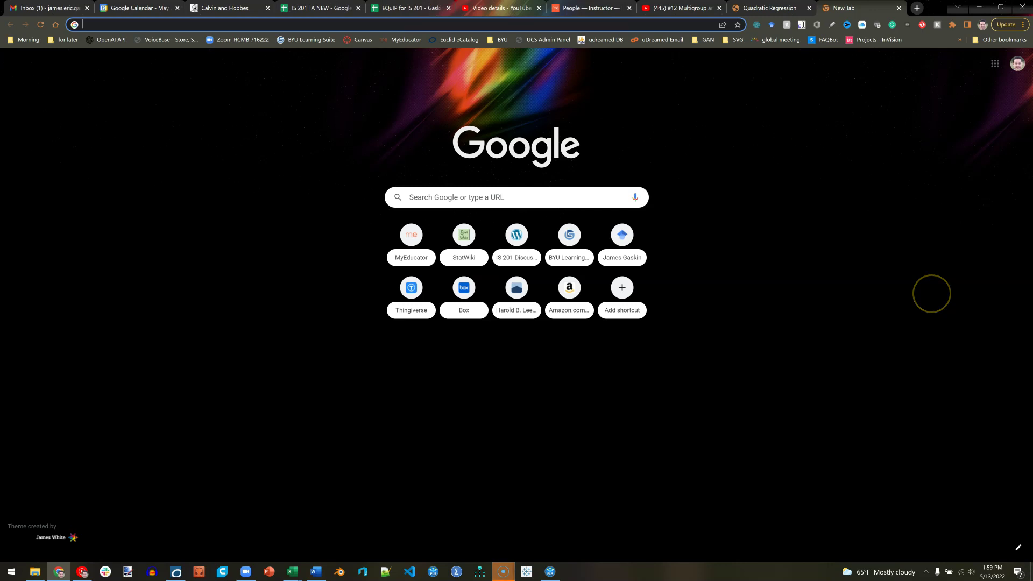
pyautogui.write('y=')
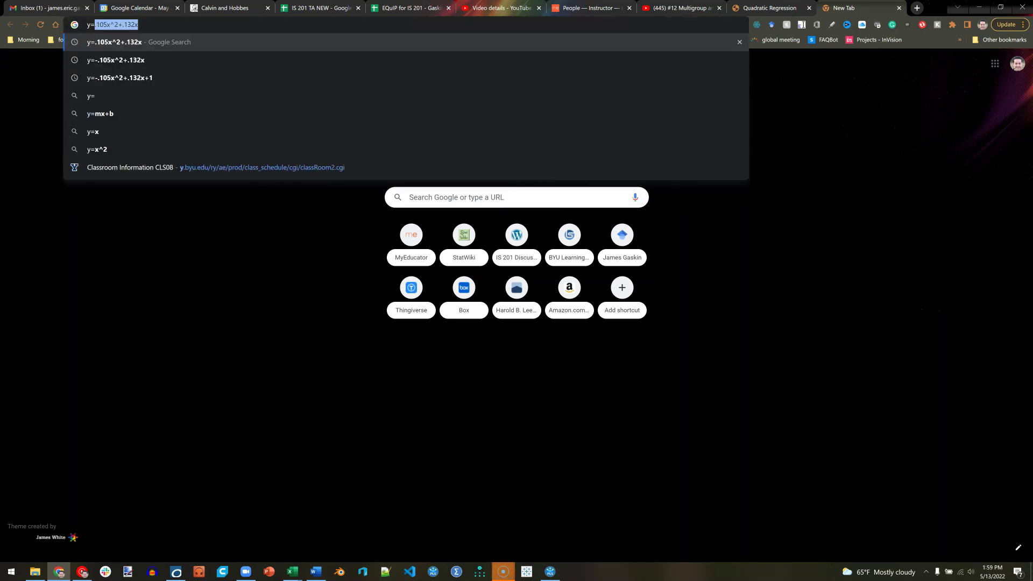
pyautogui.write('-.09')
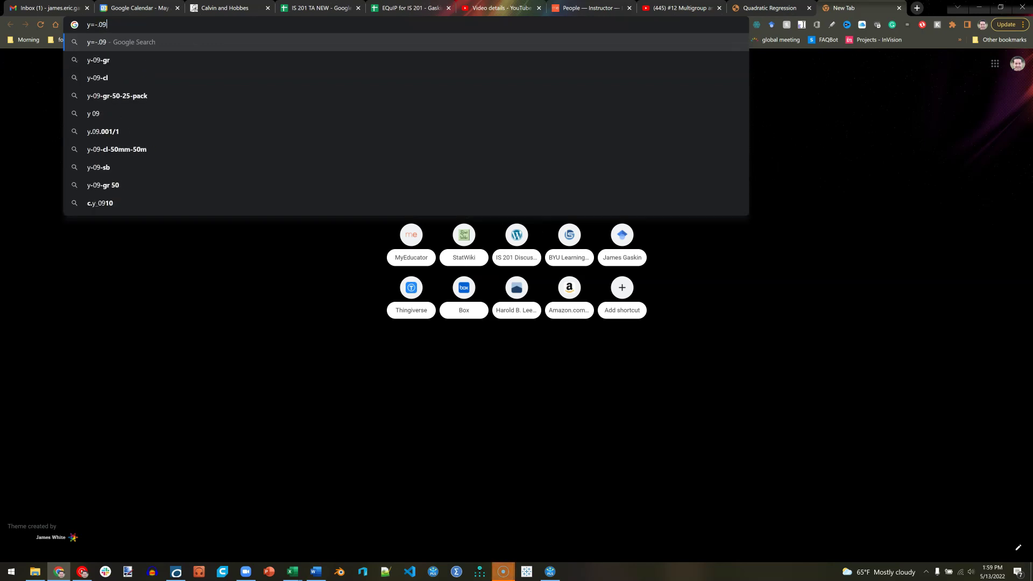
pyautogui.write('5x')
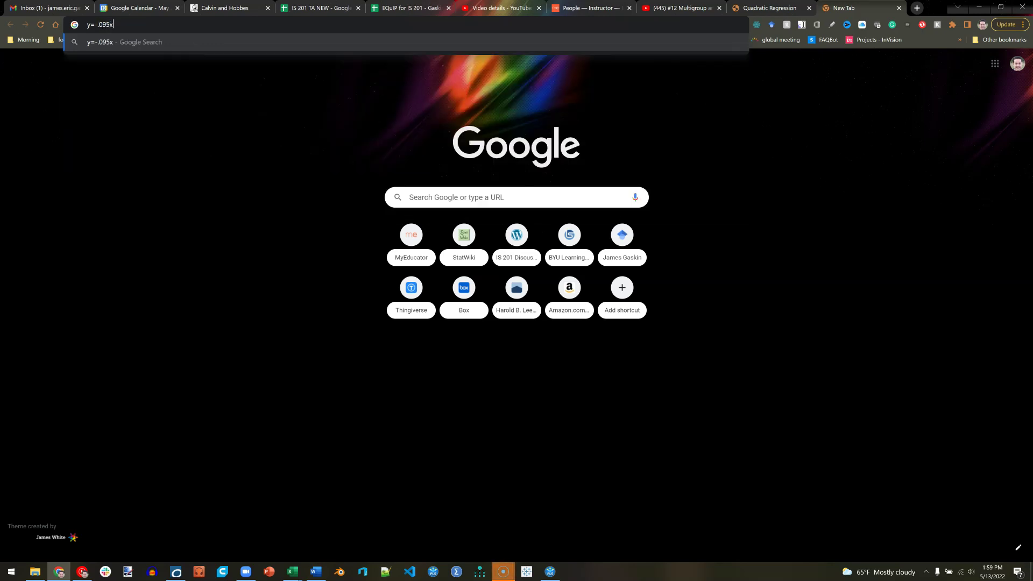
pyautogui.write('^2+')
pyautogui.hotkey('alt', 'Tab')
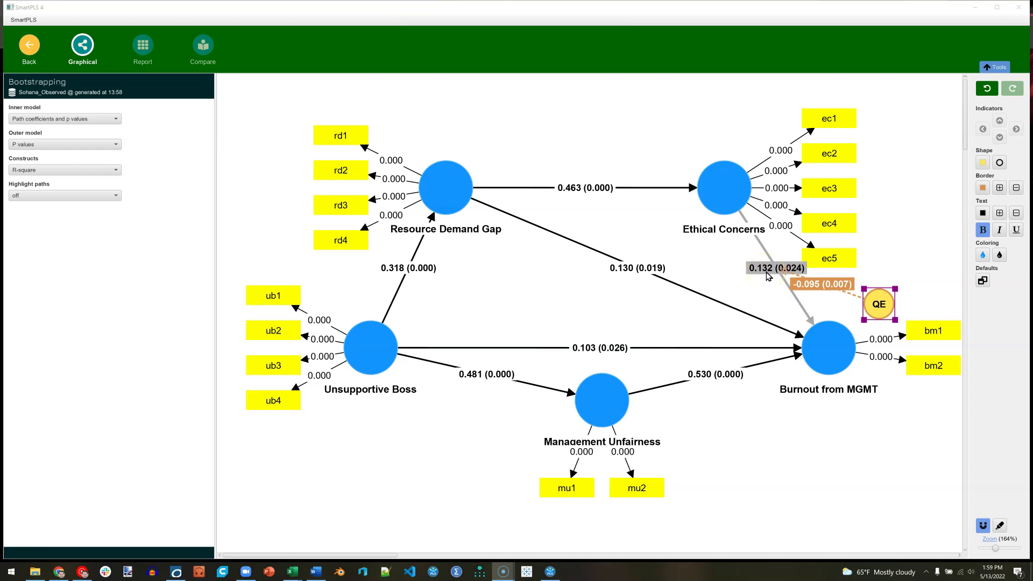
pyautogui.hotkey('alt', 'Tab')
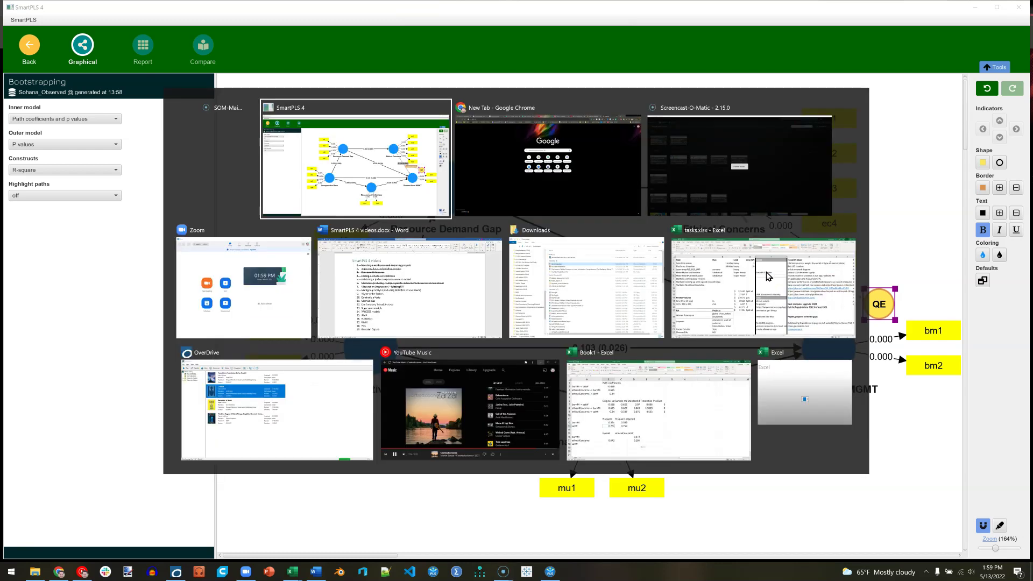
pyautogui.hotkey('alt', 'Tab')
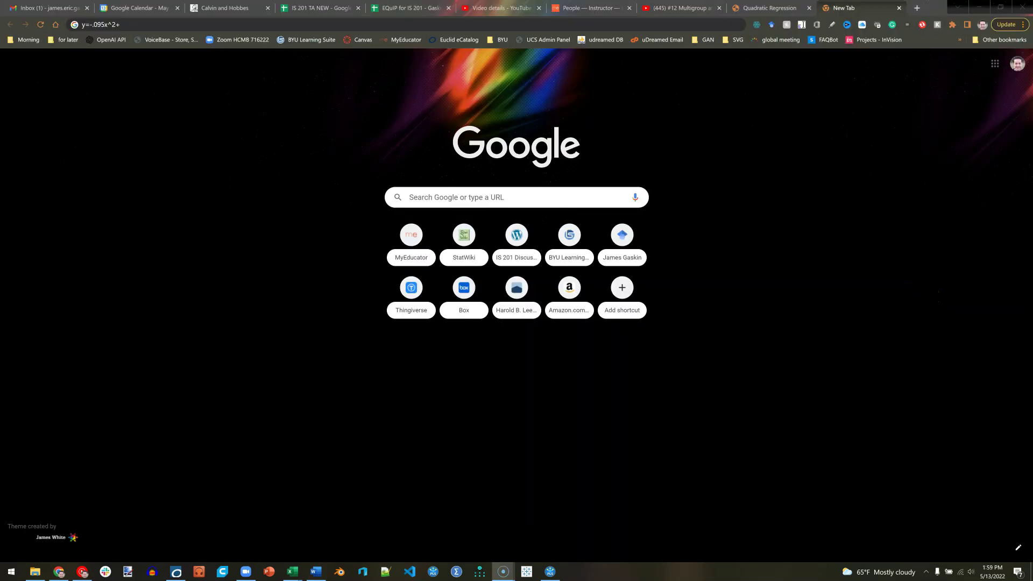
pyautogui.click(158, 23)
pyautogui.write('y=-.095x^2+0.132x')
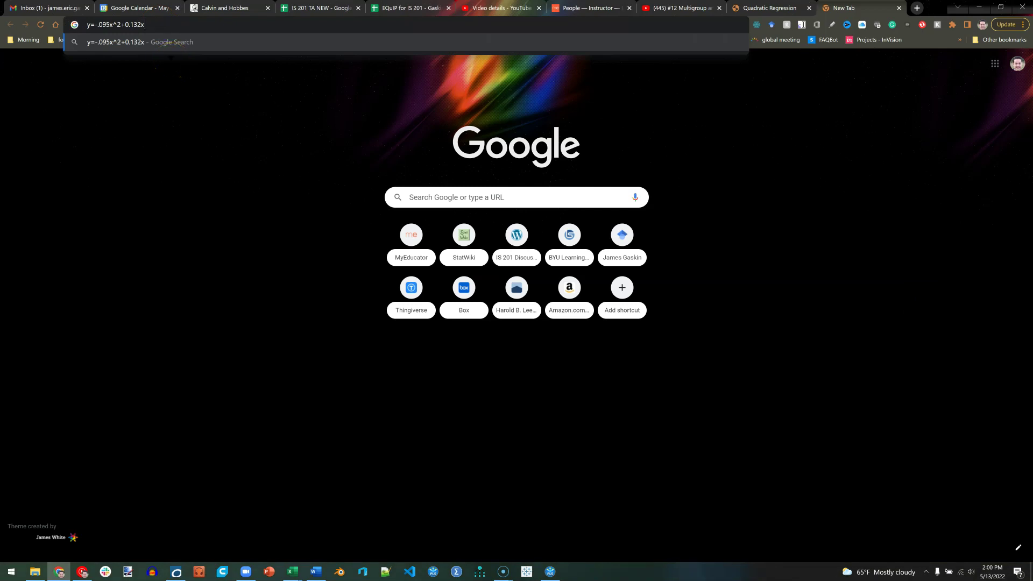
pyautogui.press('Return')
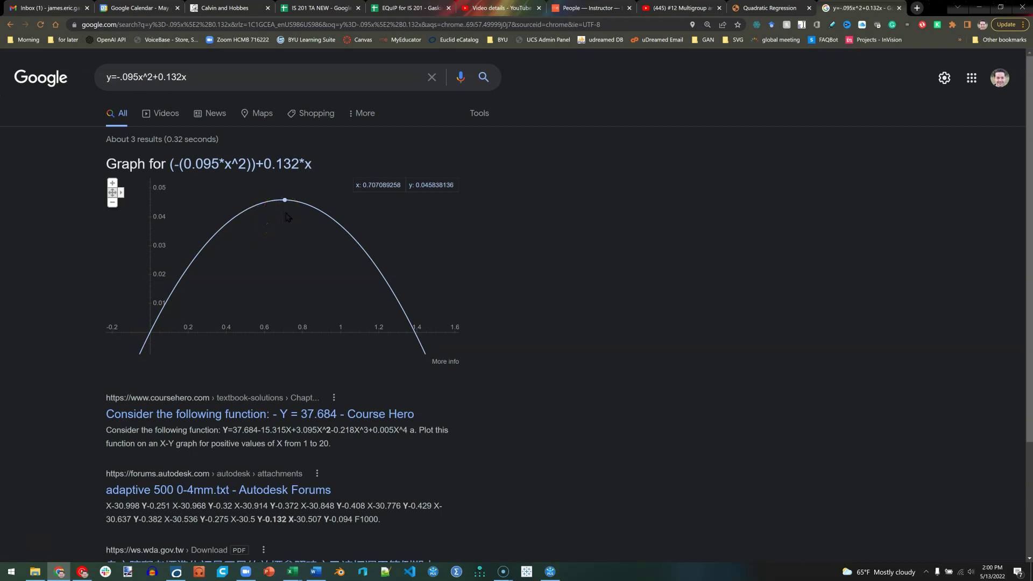
# - Read the values at the plotted curve's peak, then go back to the SmartPLS results
pyautogui.click(299, 229)
pyautogui.hotkey('alt', 'Tab')
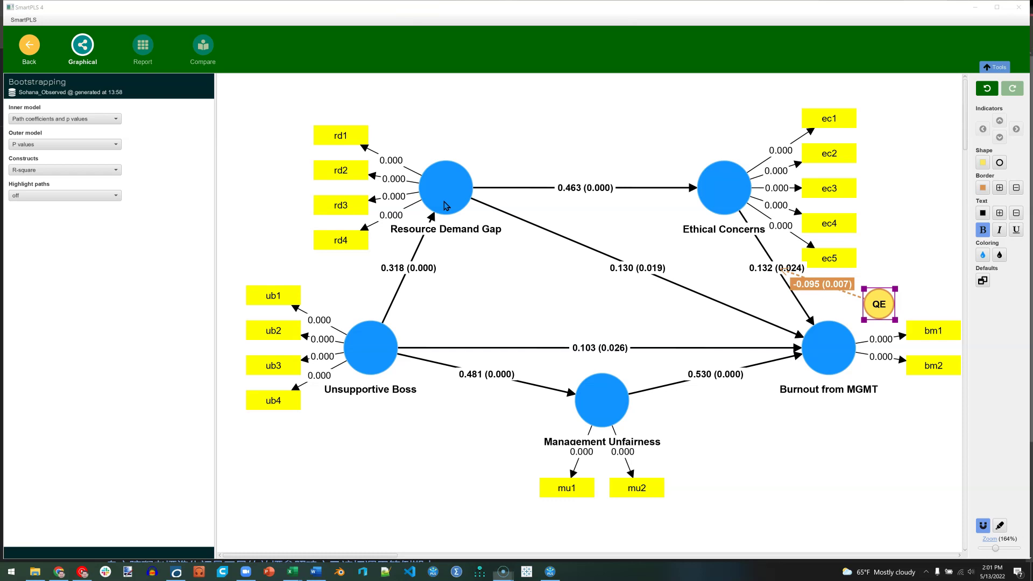
# - Highlight the .095 and 0.132 coefficients in the Google search query
pyautogui.hotkey('alt', 'Tab')
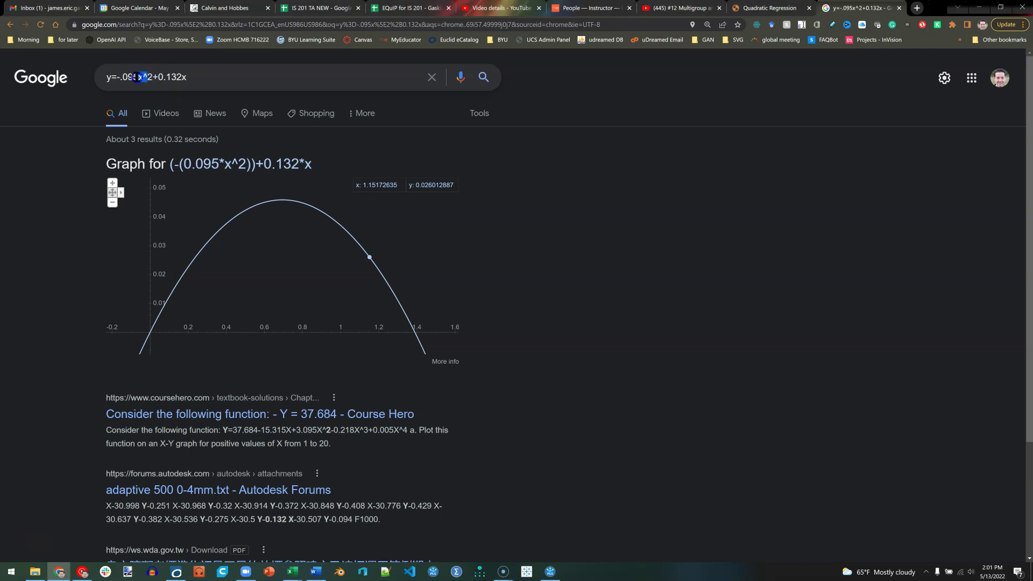
pyautogui.moveTo(123, 77)
pyautogui.mouseDown()
pyautogui.moveTo(141, 78)
pyautogui.moveTo(137, 89)
pyautogui.mouseUp()
pyautogui.doubleClick(137, 76)
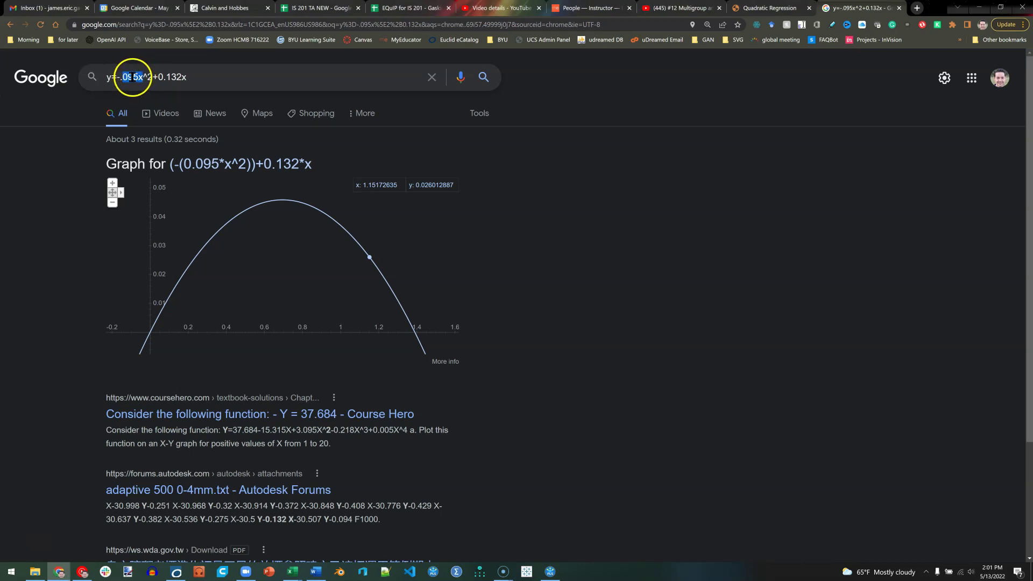
pyautogui.click(181, 76)
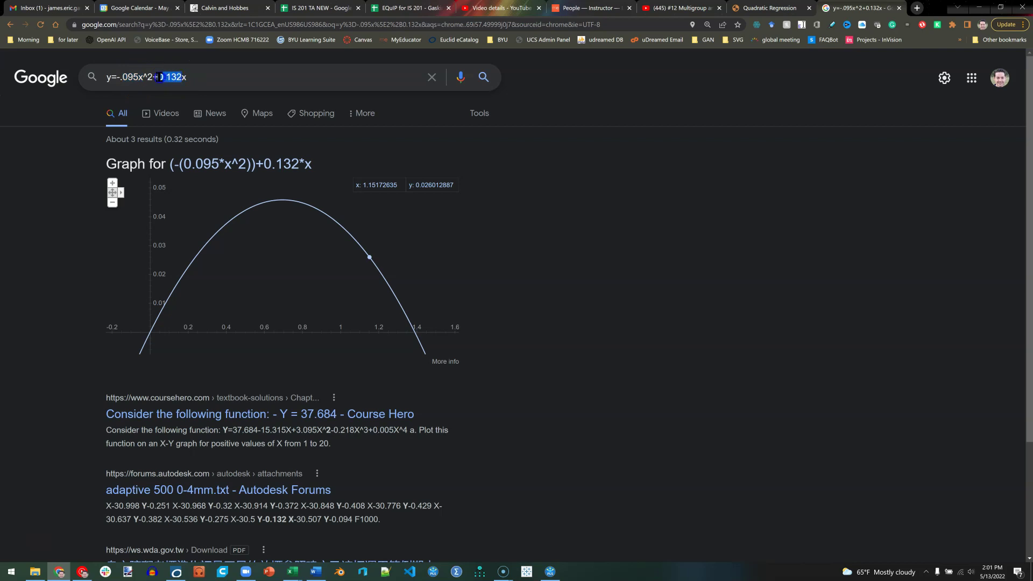
pyautogui.moveTo(160, 76); pyautogui.dragTo(157, 76)
pyautogui.hotkey('alt', 'Tab')
# - Return to the model view and run the PLS-SEM algorithm with Unstandardized results
pyautogui.click(29, 46)
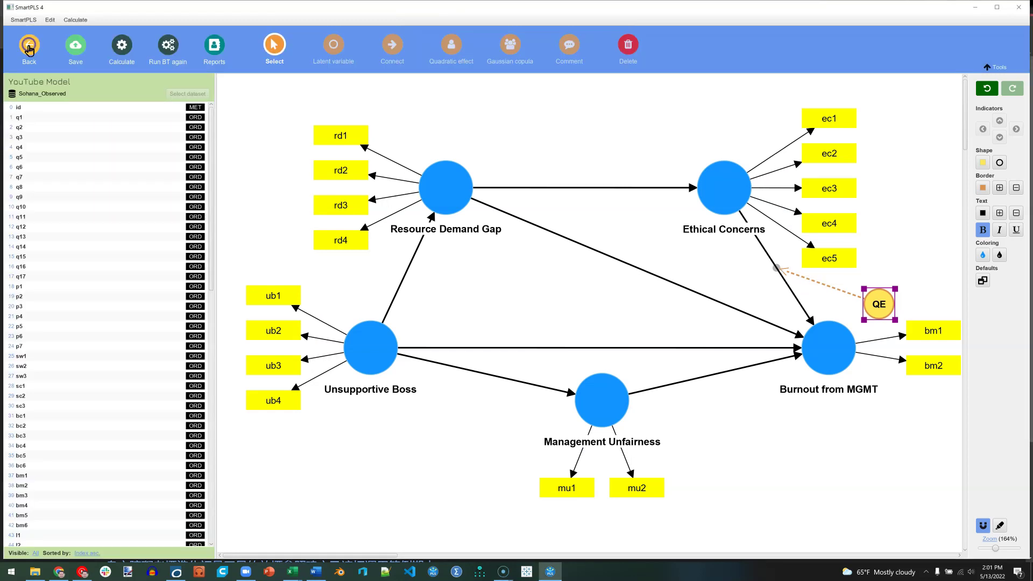
pyautogui.click(123, 50)
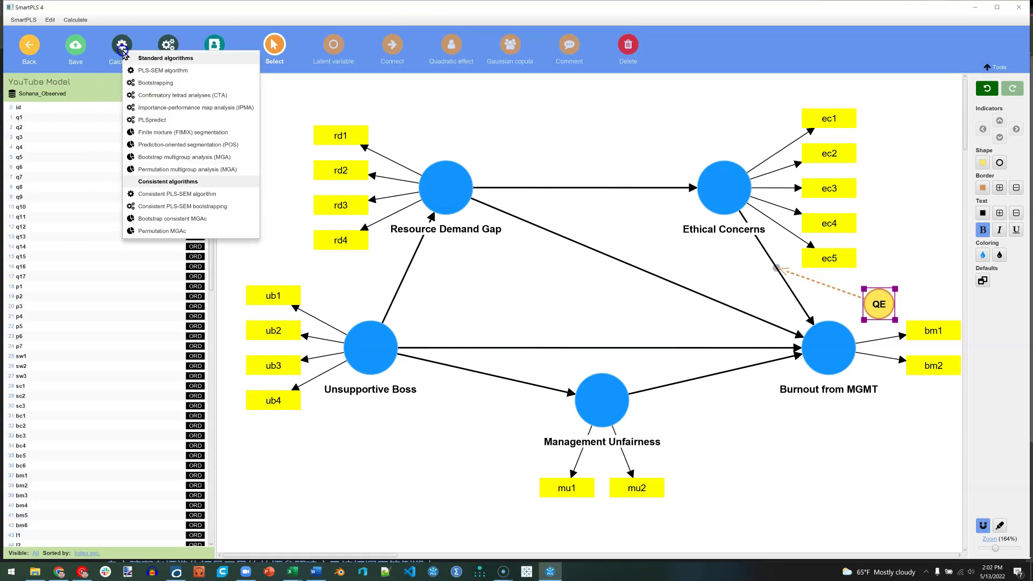
pyautogui.click(189, 76)
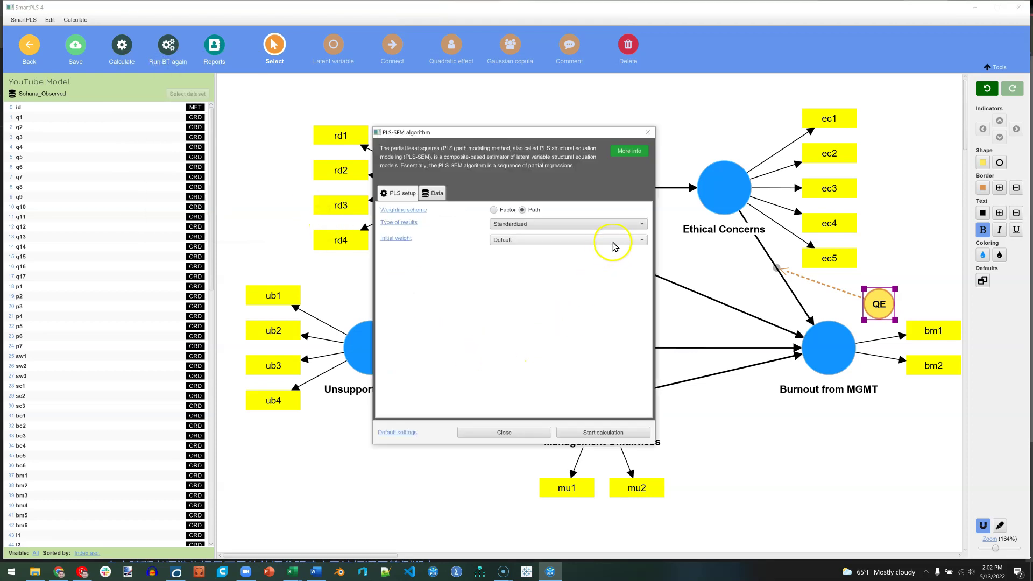
pyautogui.click(580, 228)
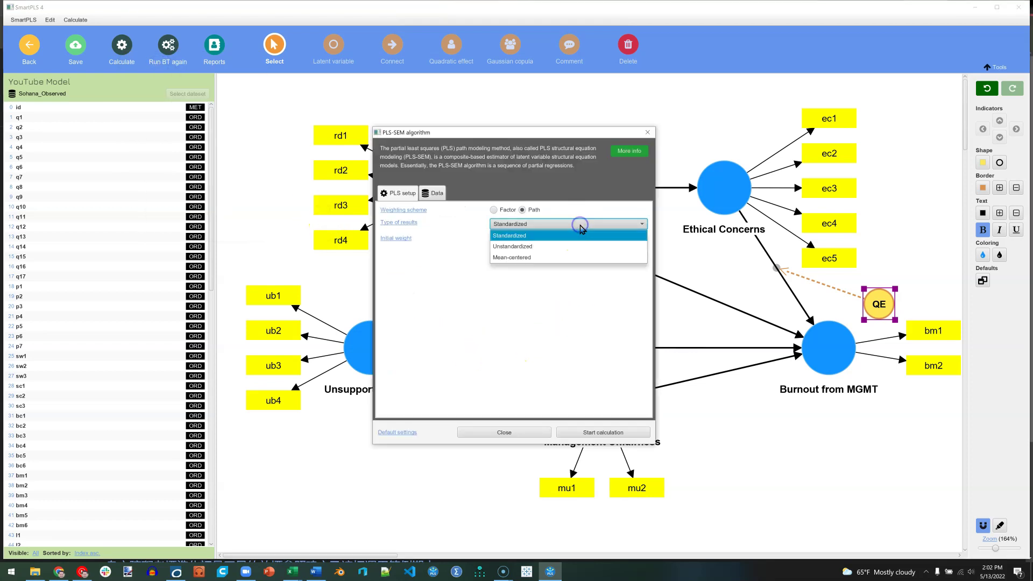
pyautogui.click(562, 247)
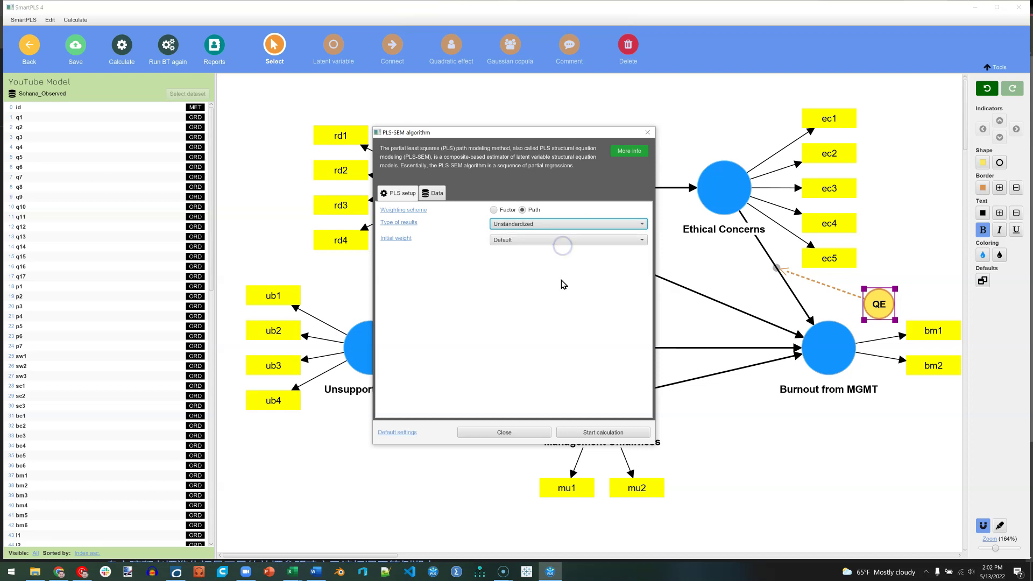
pyautogui.click(587, 433)
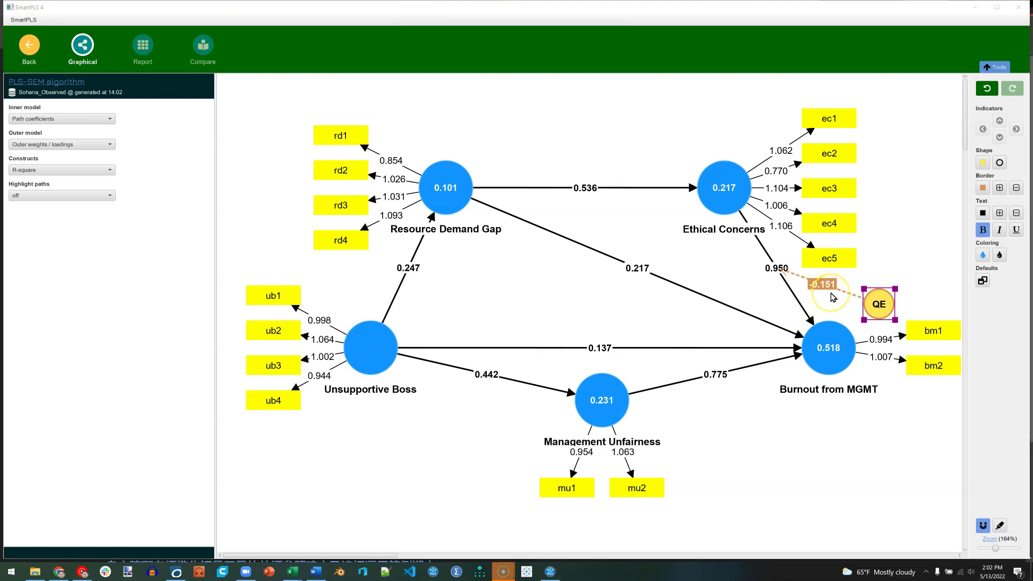
pyautogui.hotkey('alt', 'Tab')
pyautogui.hotkey('alt', 'Tab')
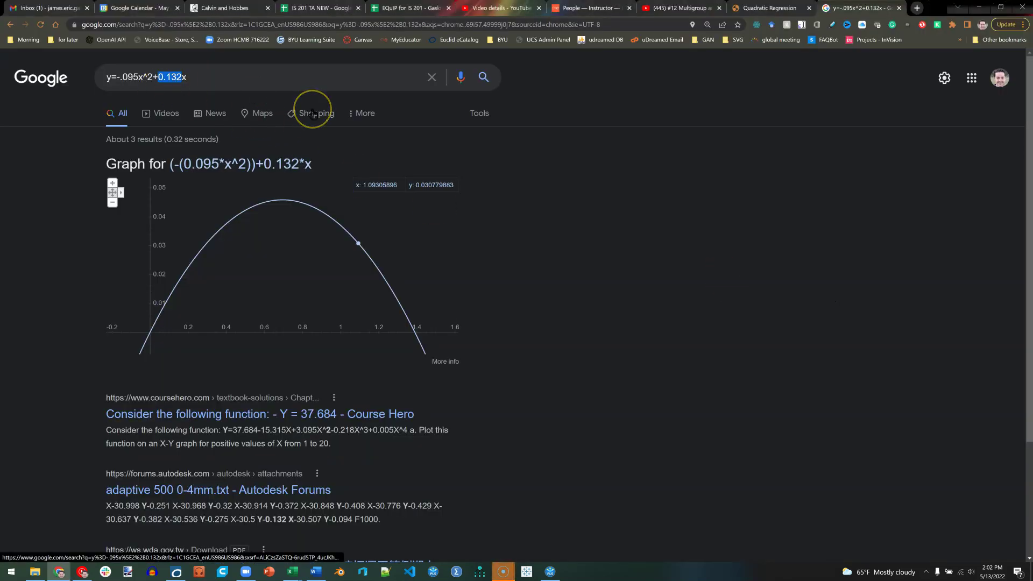
# - Change the query's coefficients to 0.950 and .151 and replot the curve
pyautogui.write('0.9')
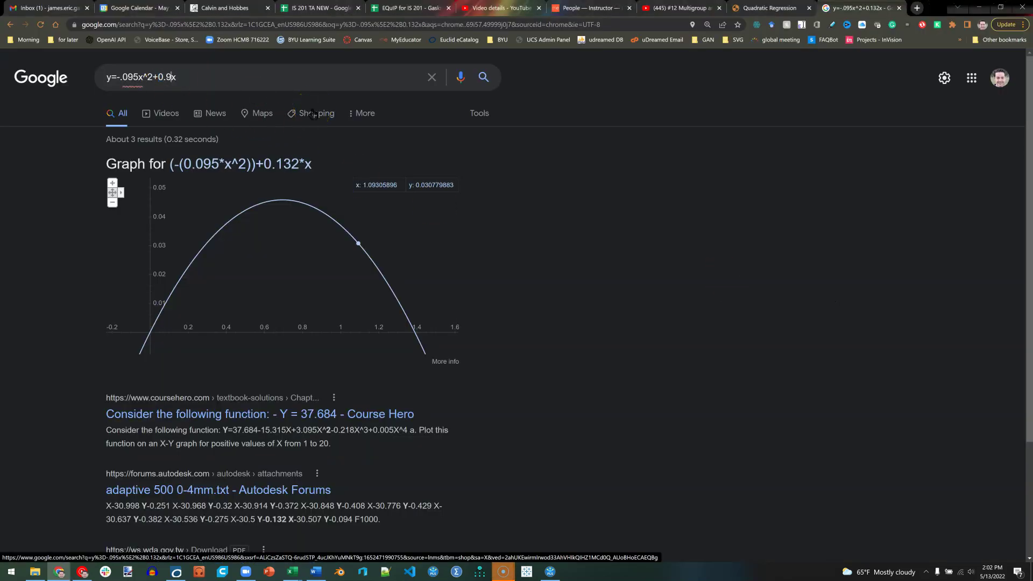
pyautogui.write('50')
pyautogui.press('Left')
pyautogui.press('BackSpace')
pyautogui.press('BackSpace')
pyautogui.press('BackSpace')
pyautogui.write('151')
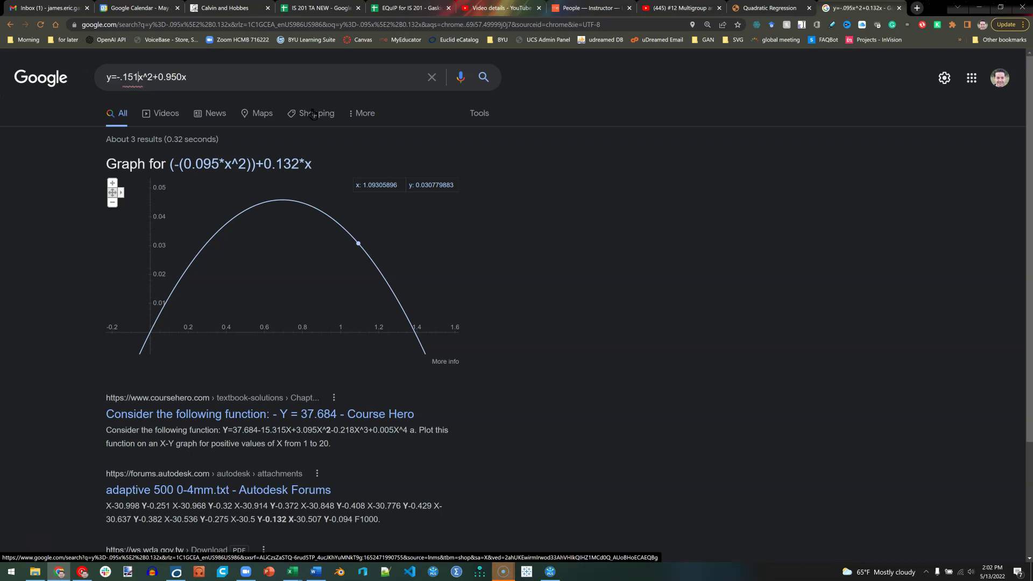
pyautogui.press('Return')
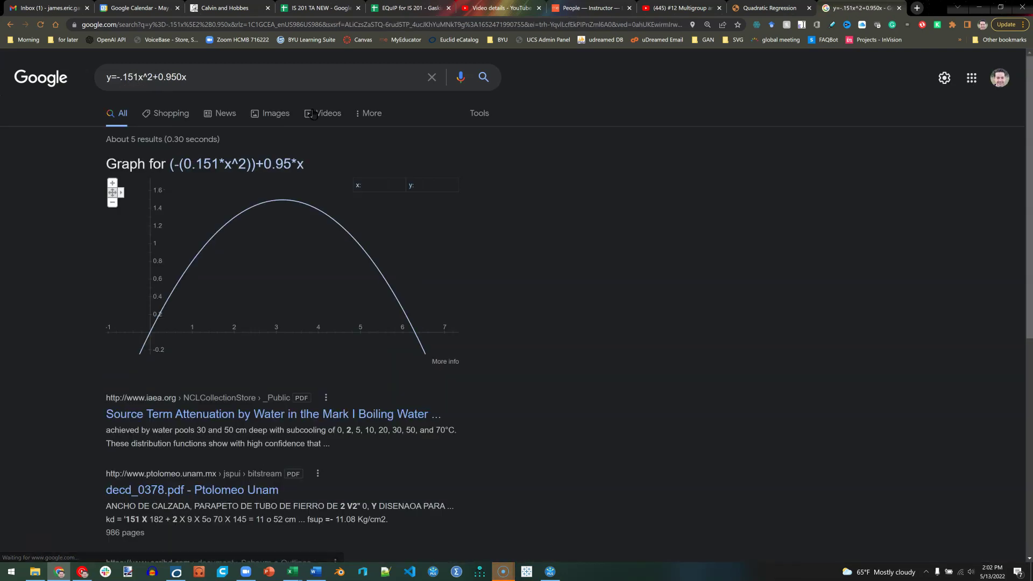